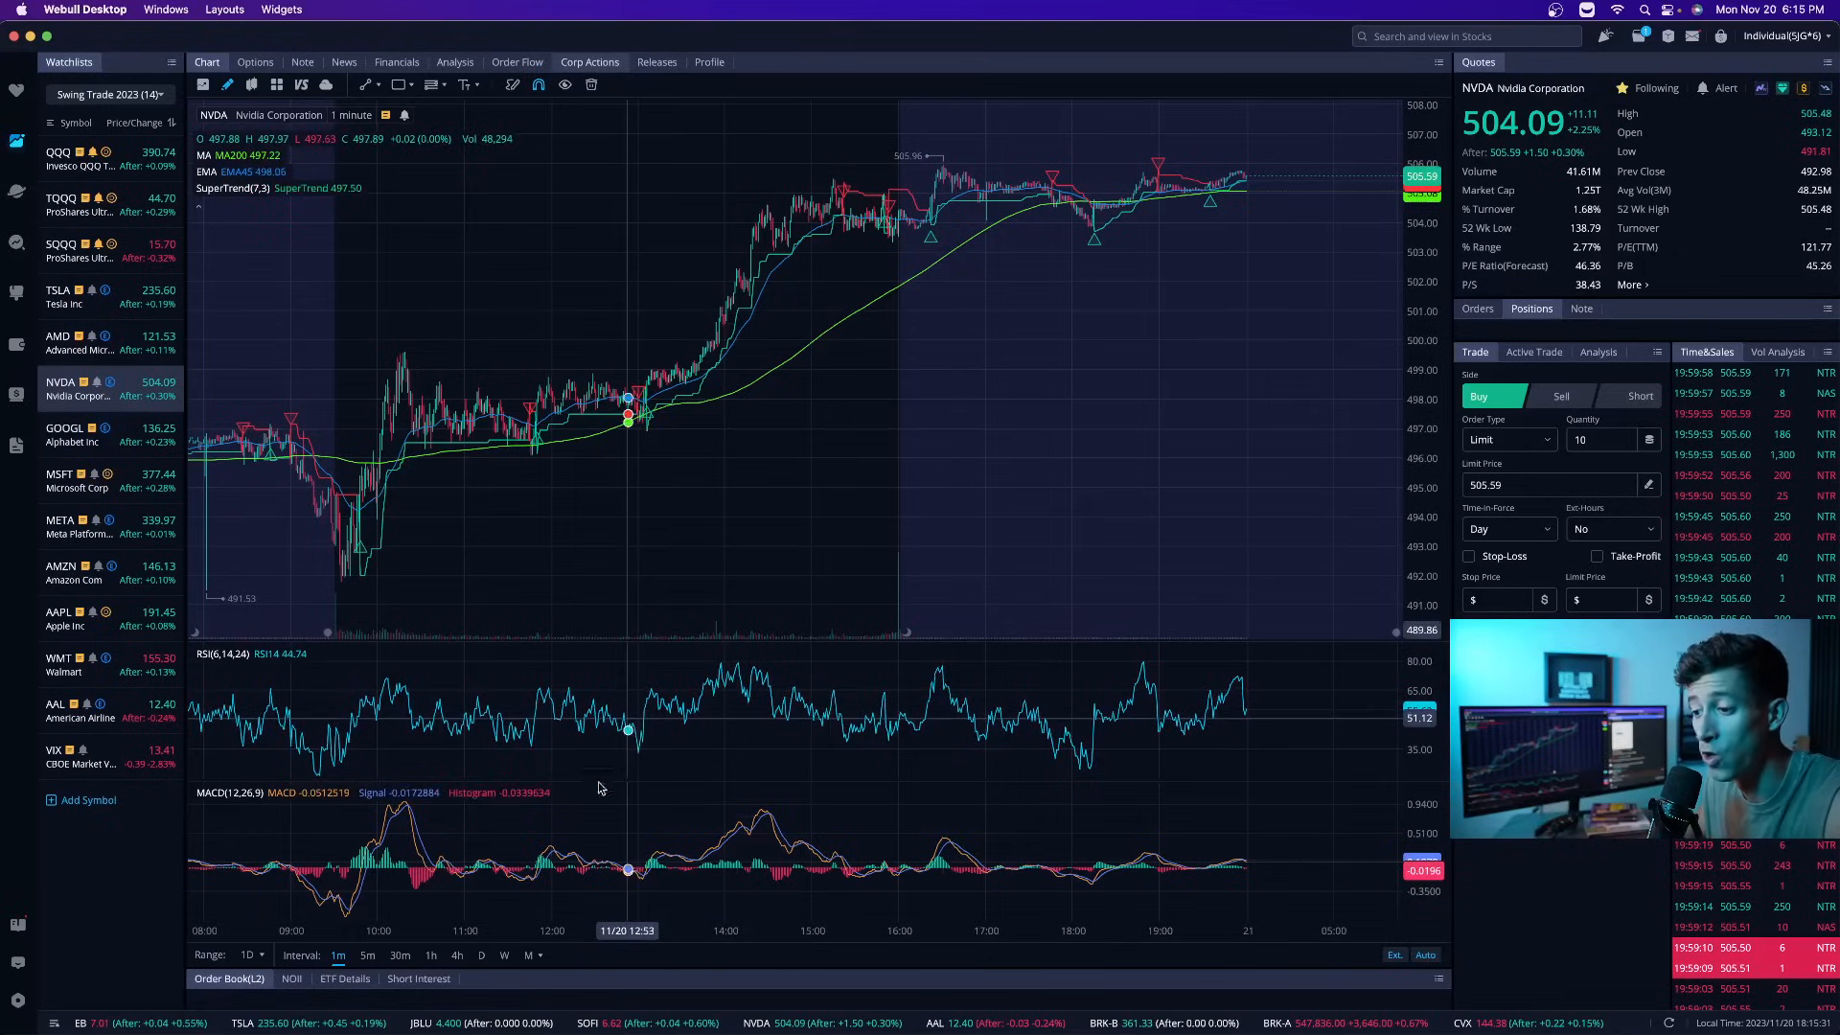
Step: Review NVDA on daily candles at its highs, then return to 1-minute candles
{"action": "left_click", "coordinate": [481, 954]}
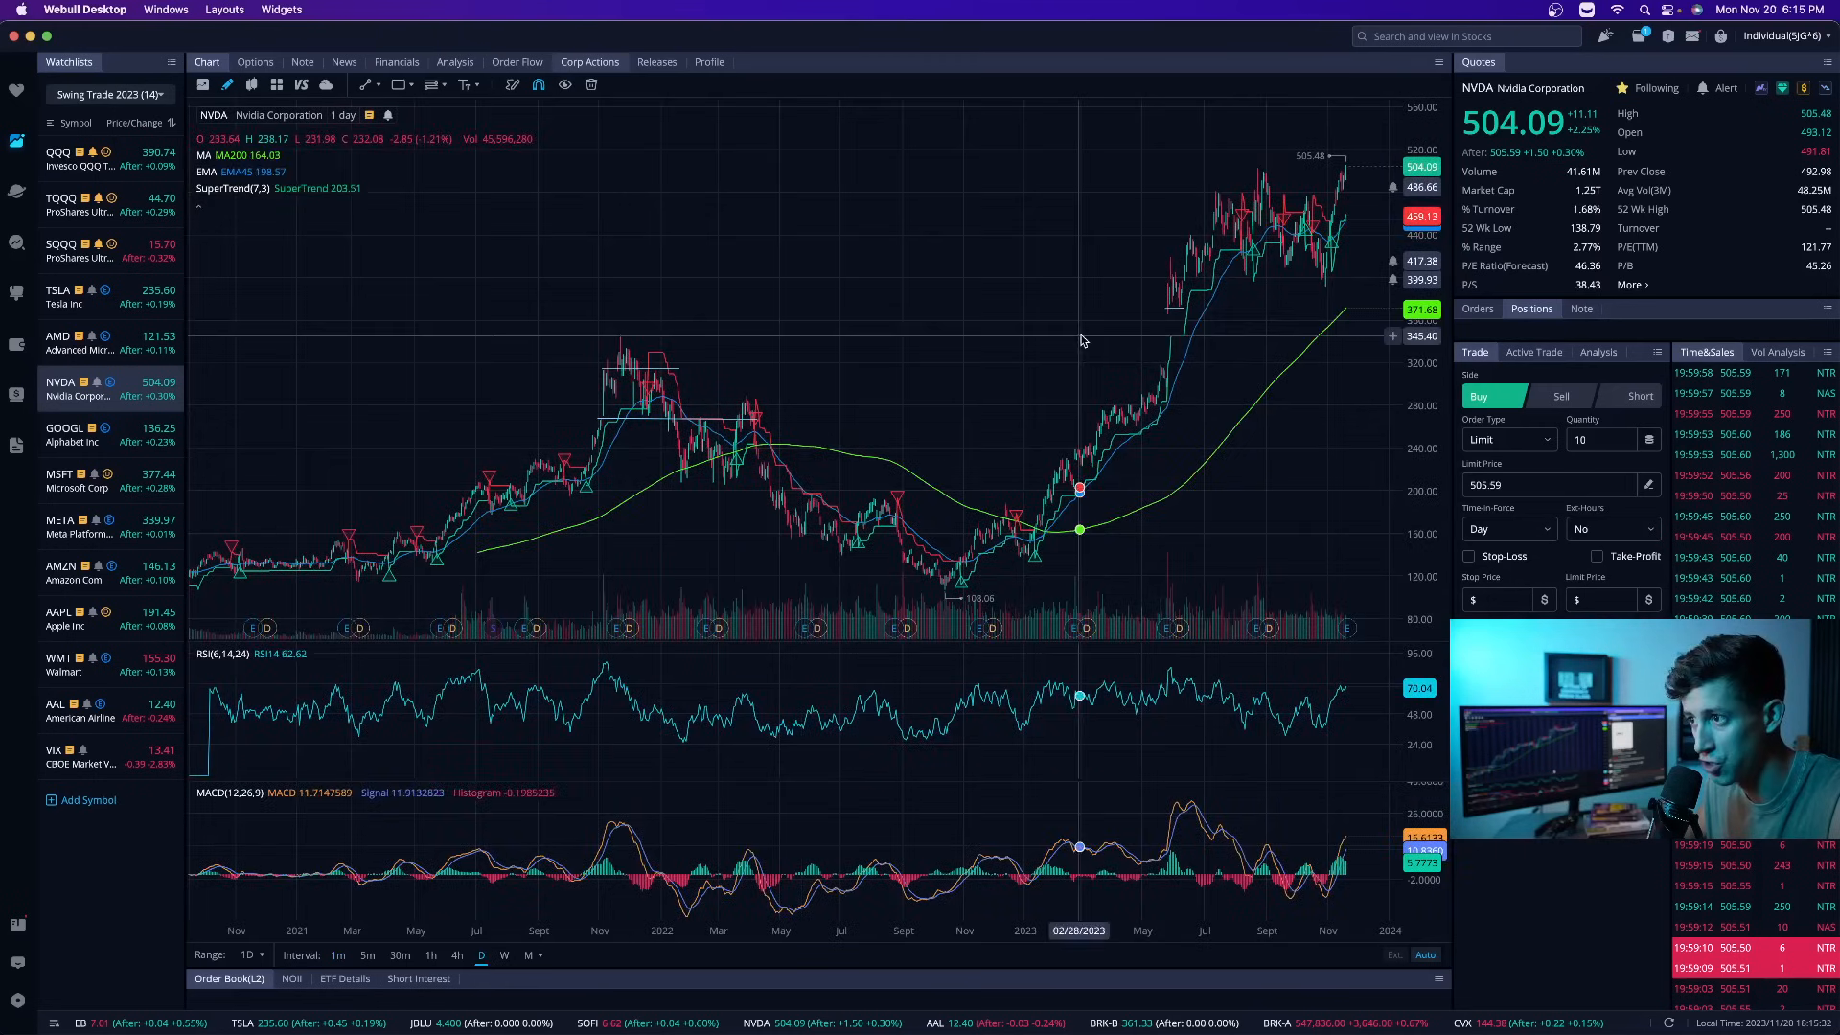
{"action": "scroll", "coordinate": [1295, 288], "scroll_direction": "right", "scroll_amount": 3}
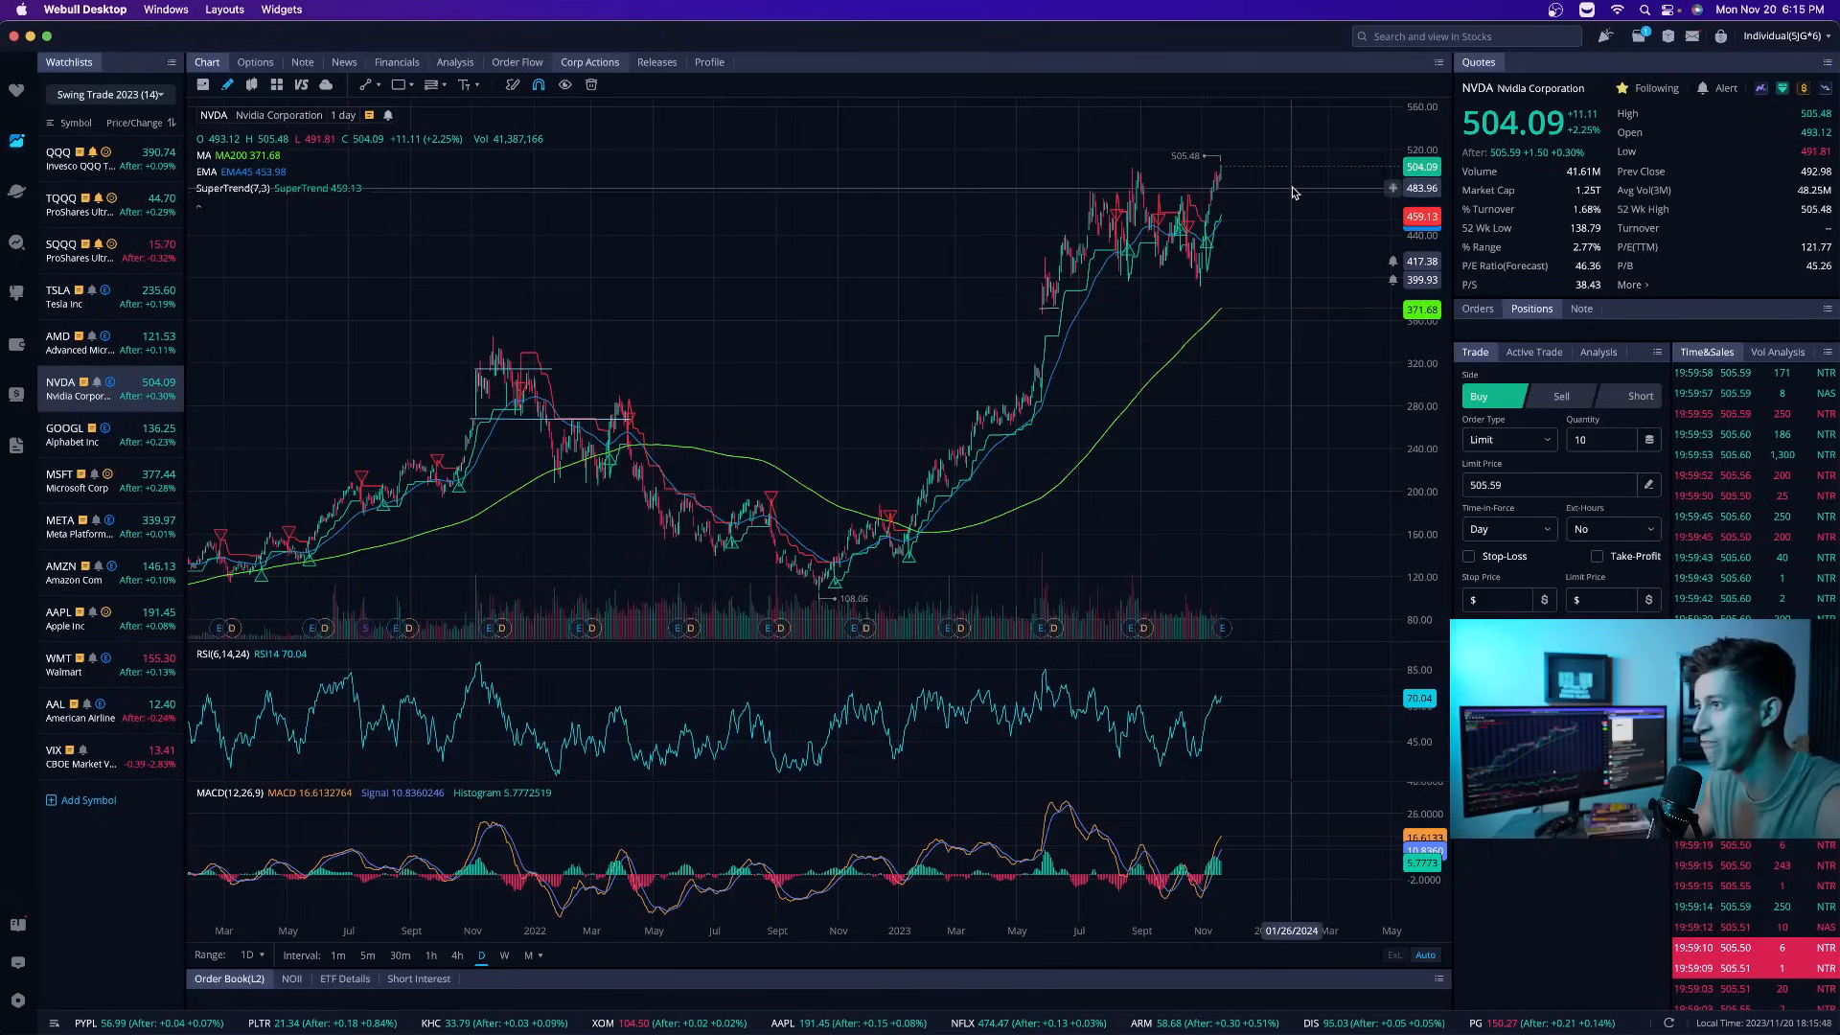
{"action": "left_click", "coordinate": [338, 954]}
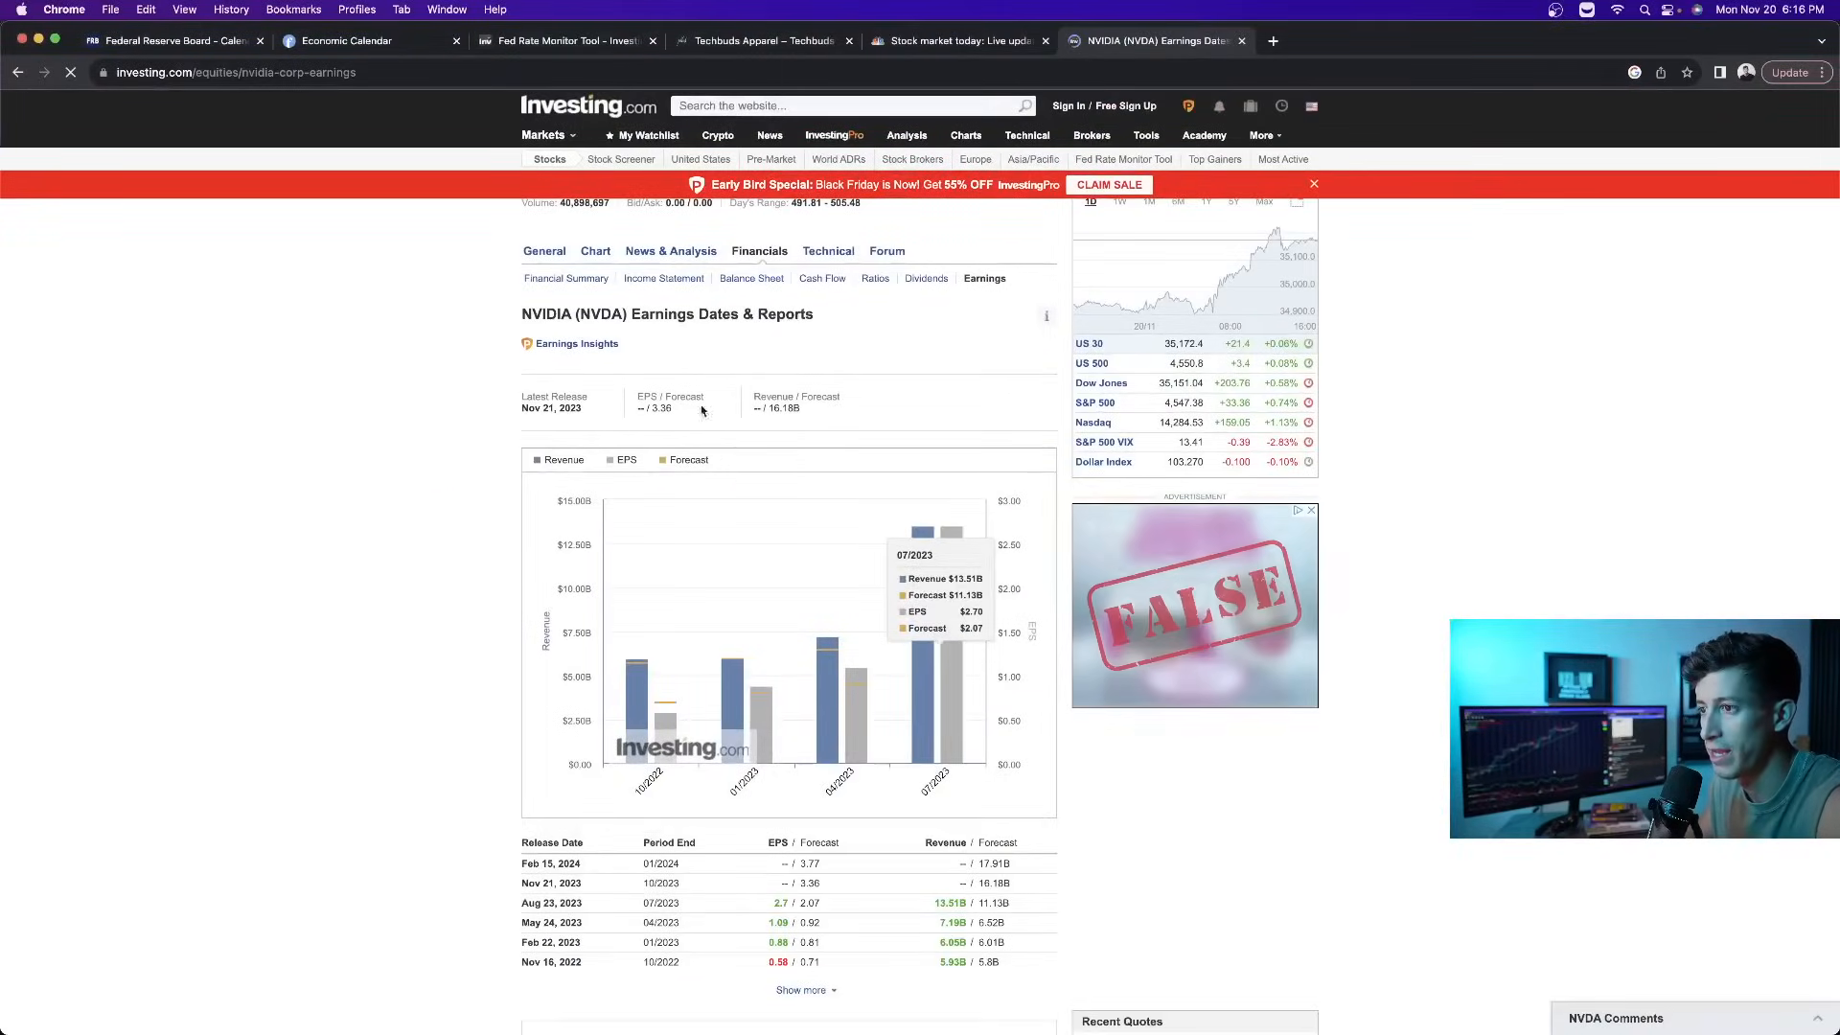
{"action": "scroll", "coordinate": [494, 379], "scroll_direction": "down", "scroll_amount": 1}
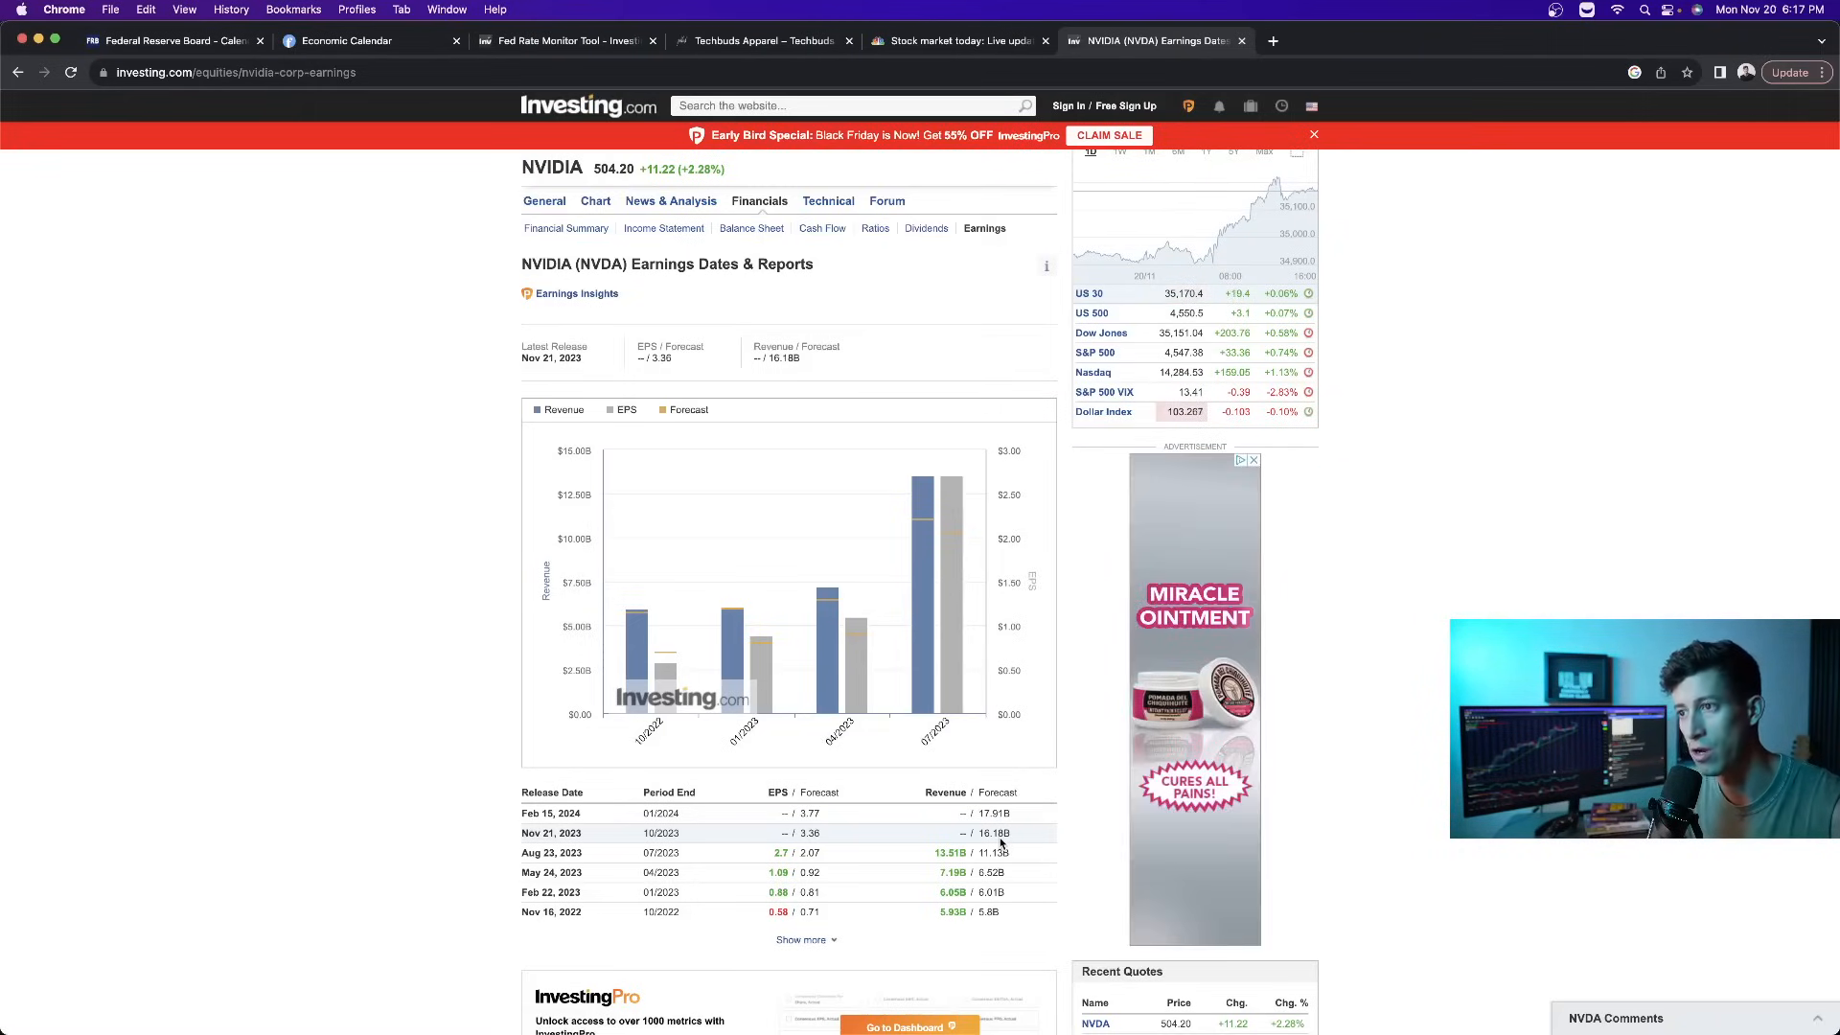
Step: Bring the Webull NVDA chart window back to the front via Mission Control
{"action": "key", "text": "ctrl+Up"}
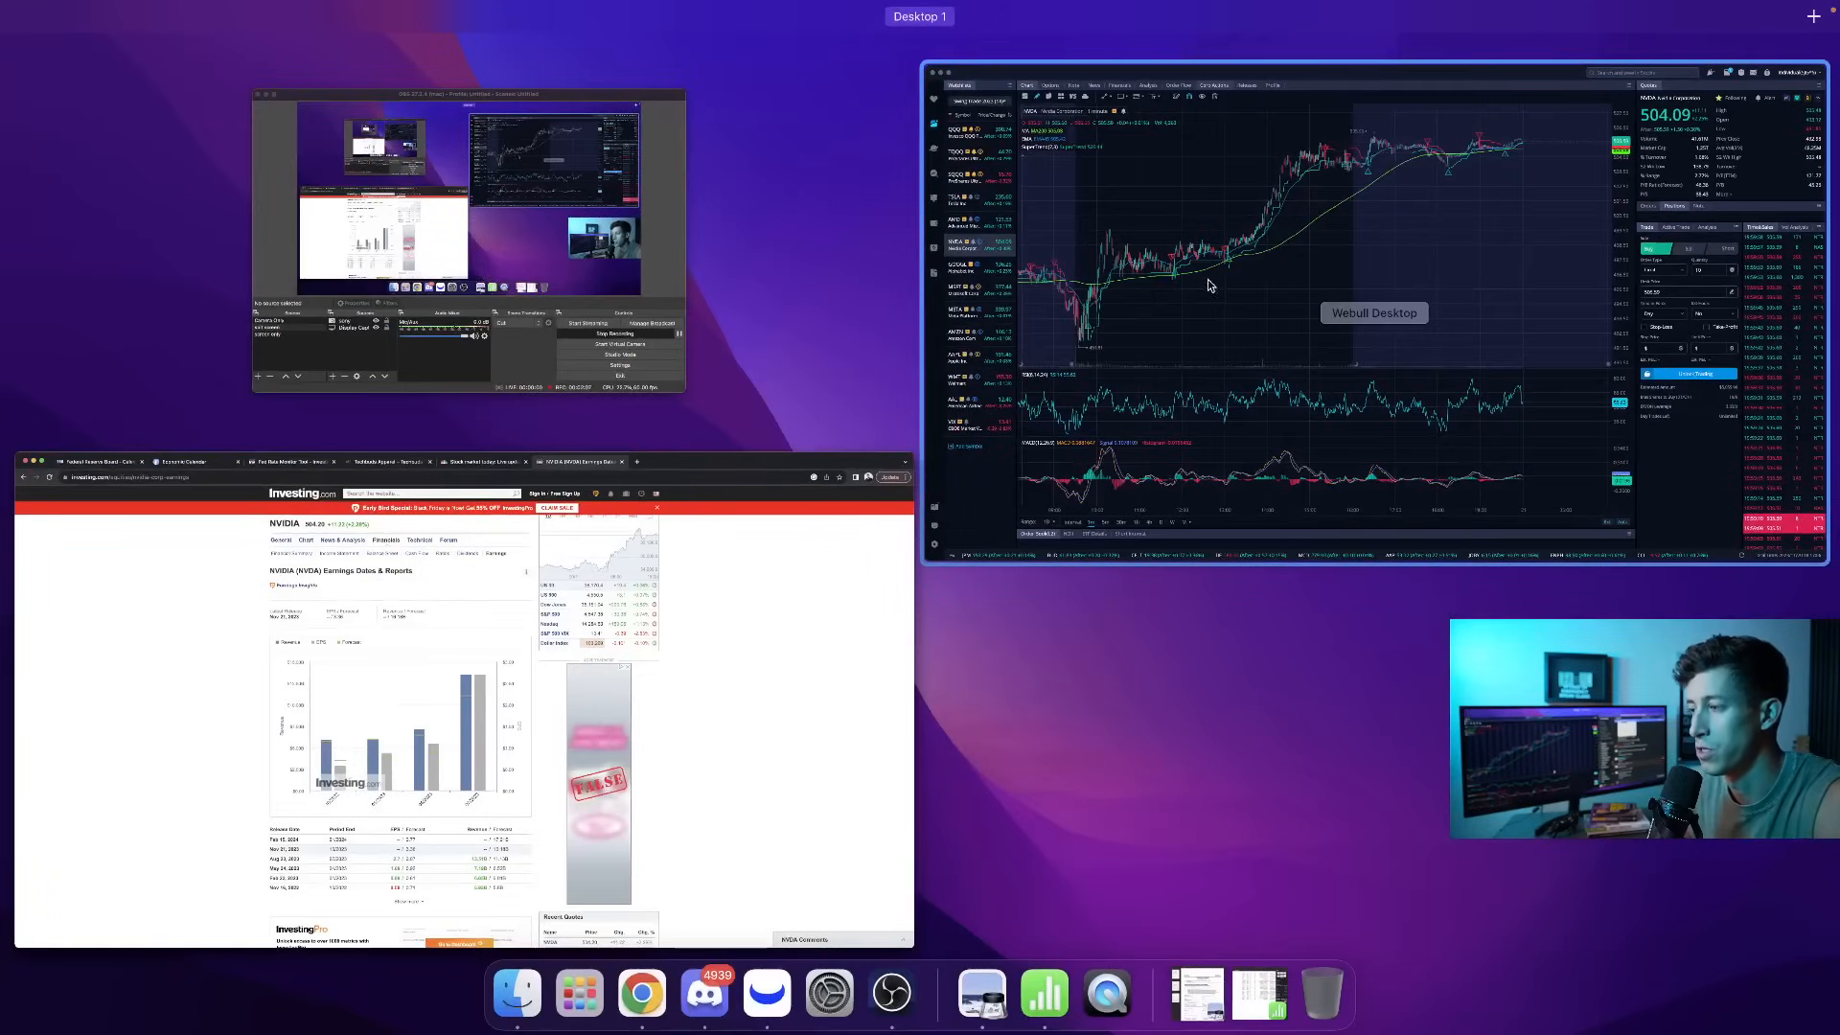
{"action": "left_click", "coordinate": [938, 370]}
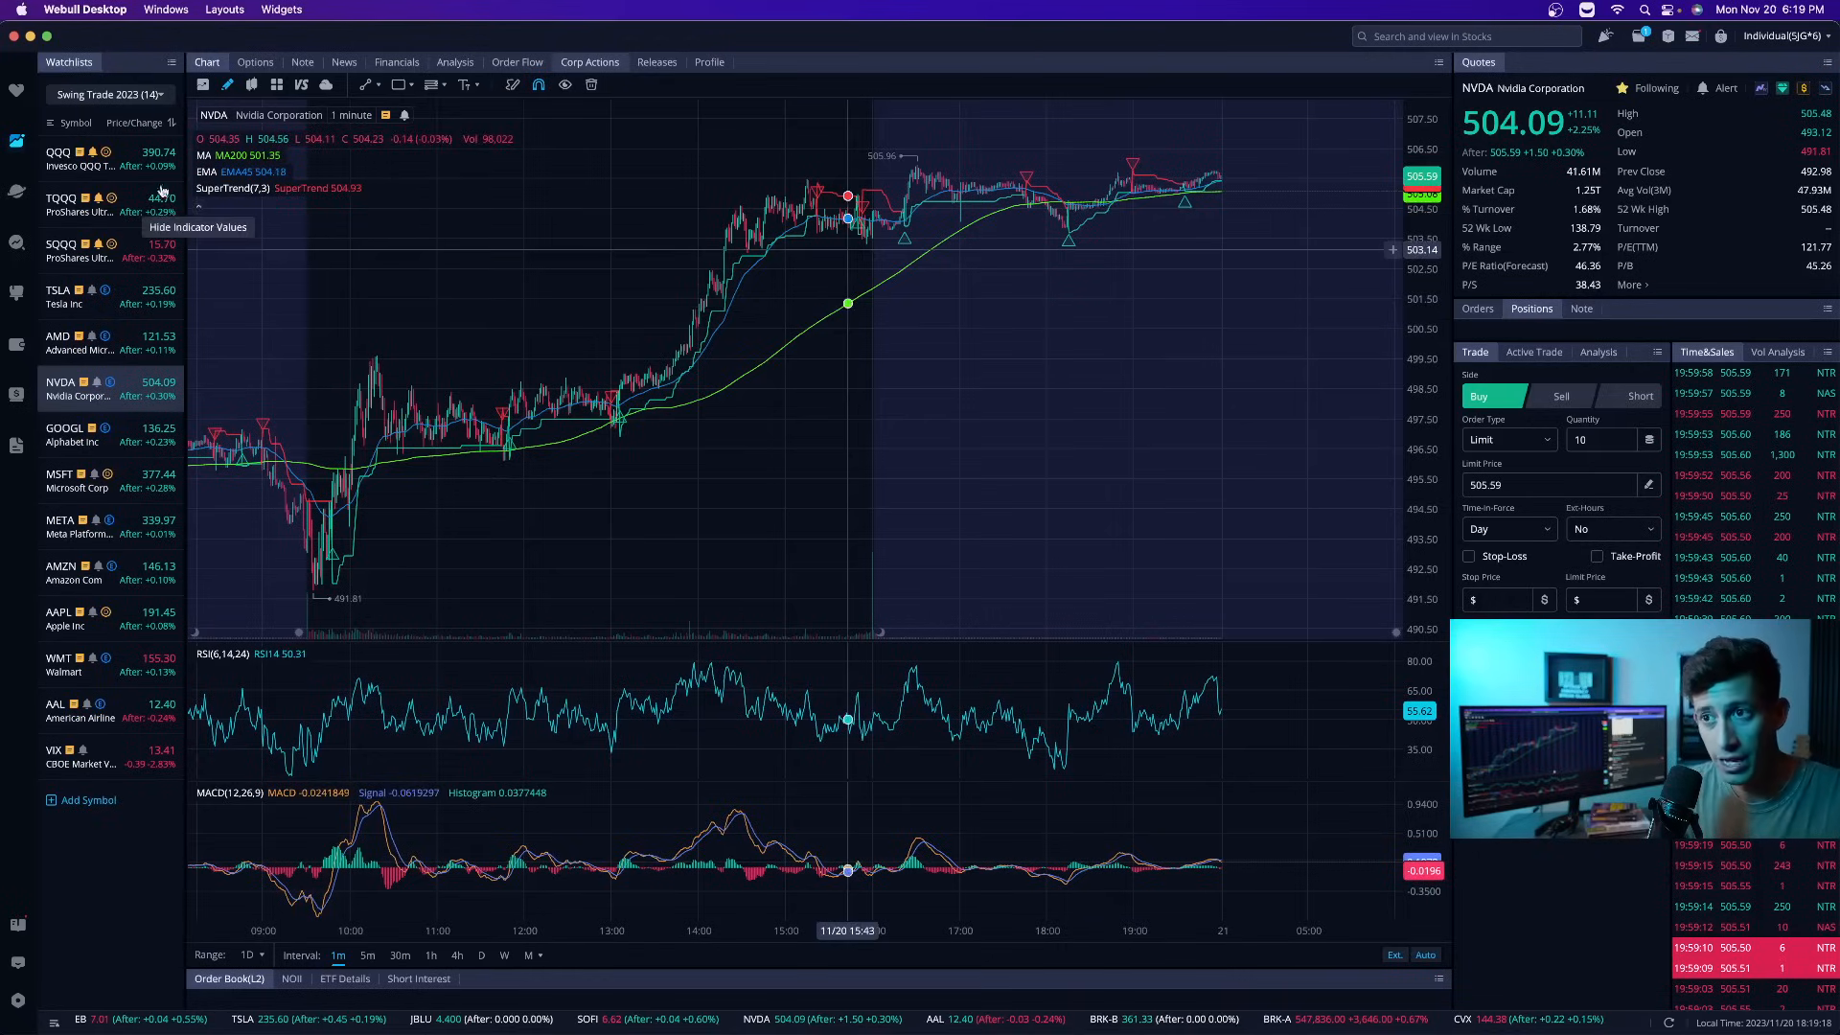
{"action": "mouse_move", "coordinate": [109, 159]}
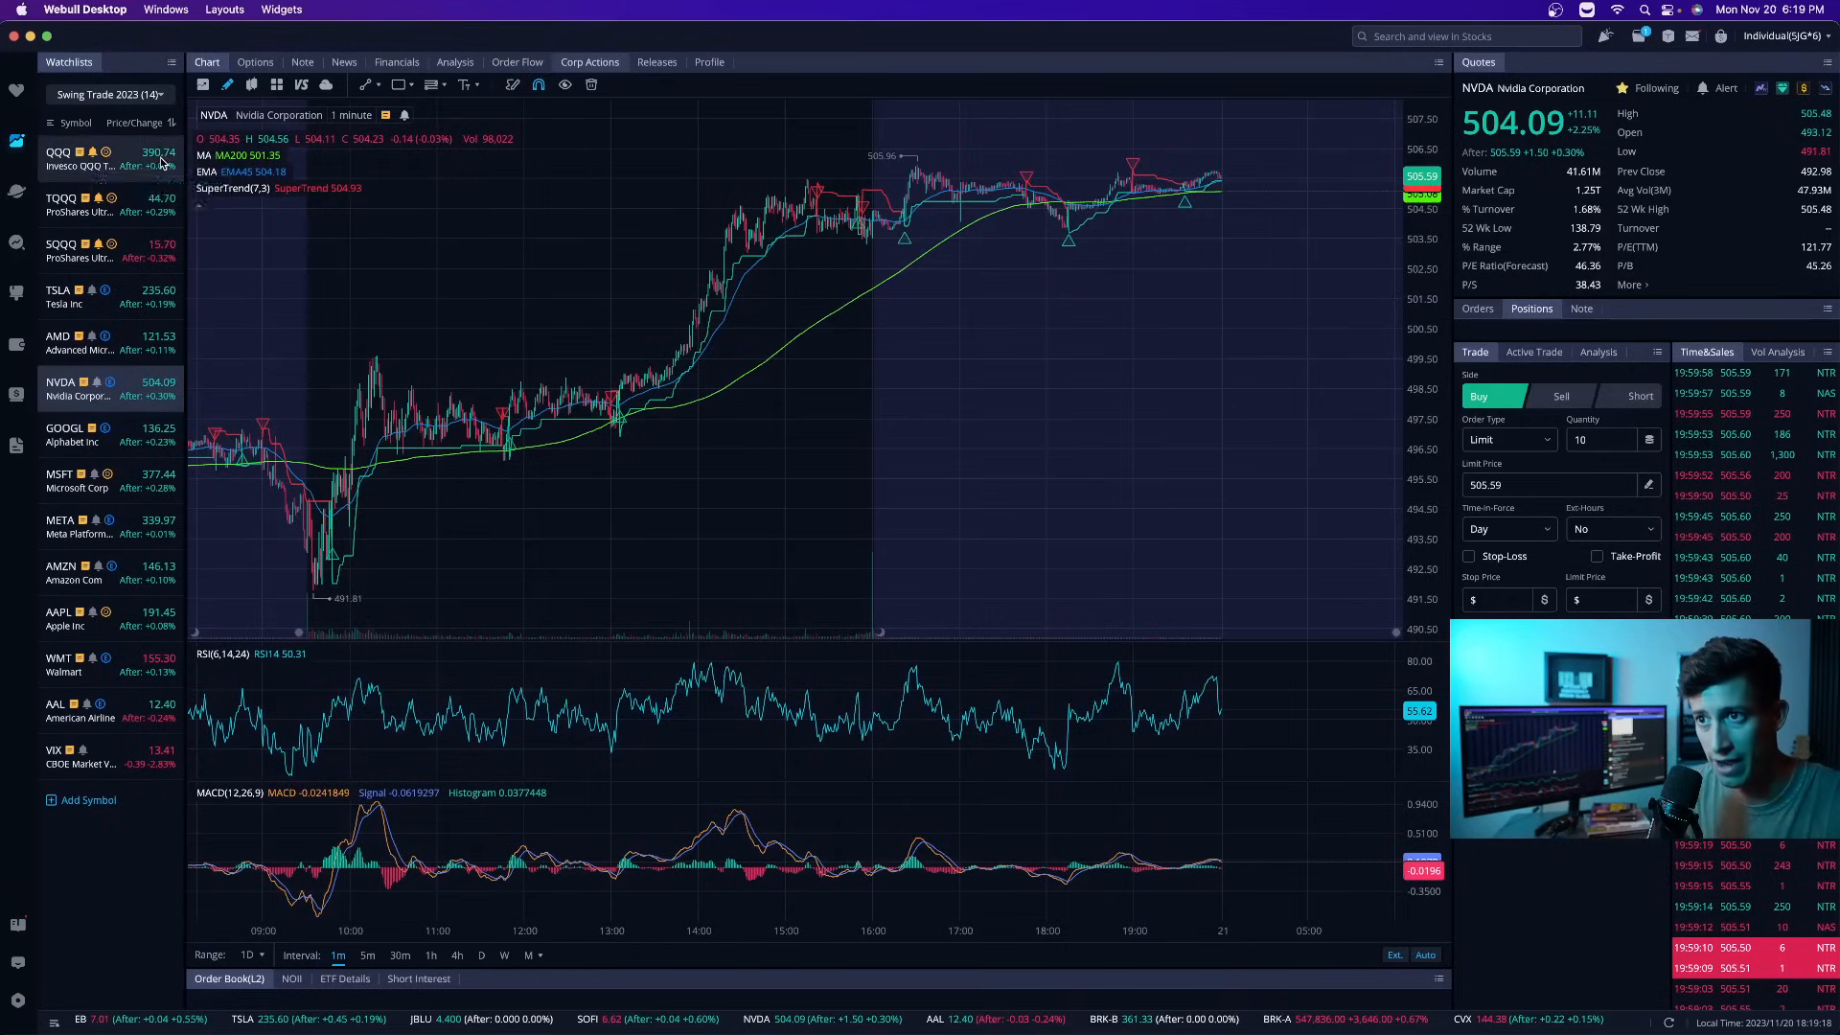
Step: Load QQQ on daily candles and add a horizontal price line near 390.40
{"action": "left_click", "coordinate": [151, 159]}
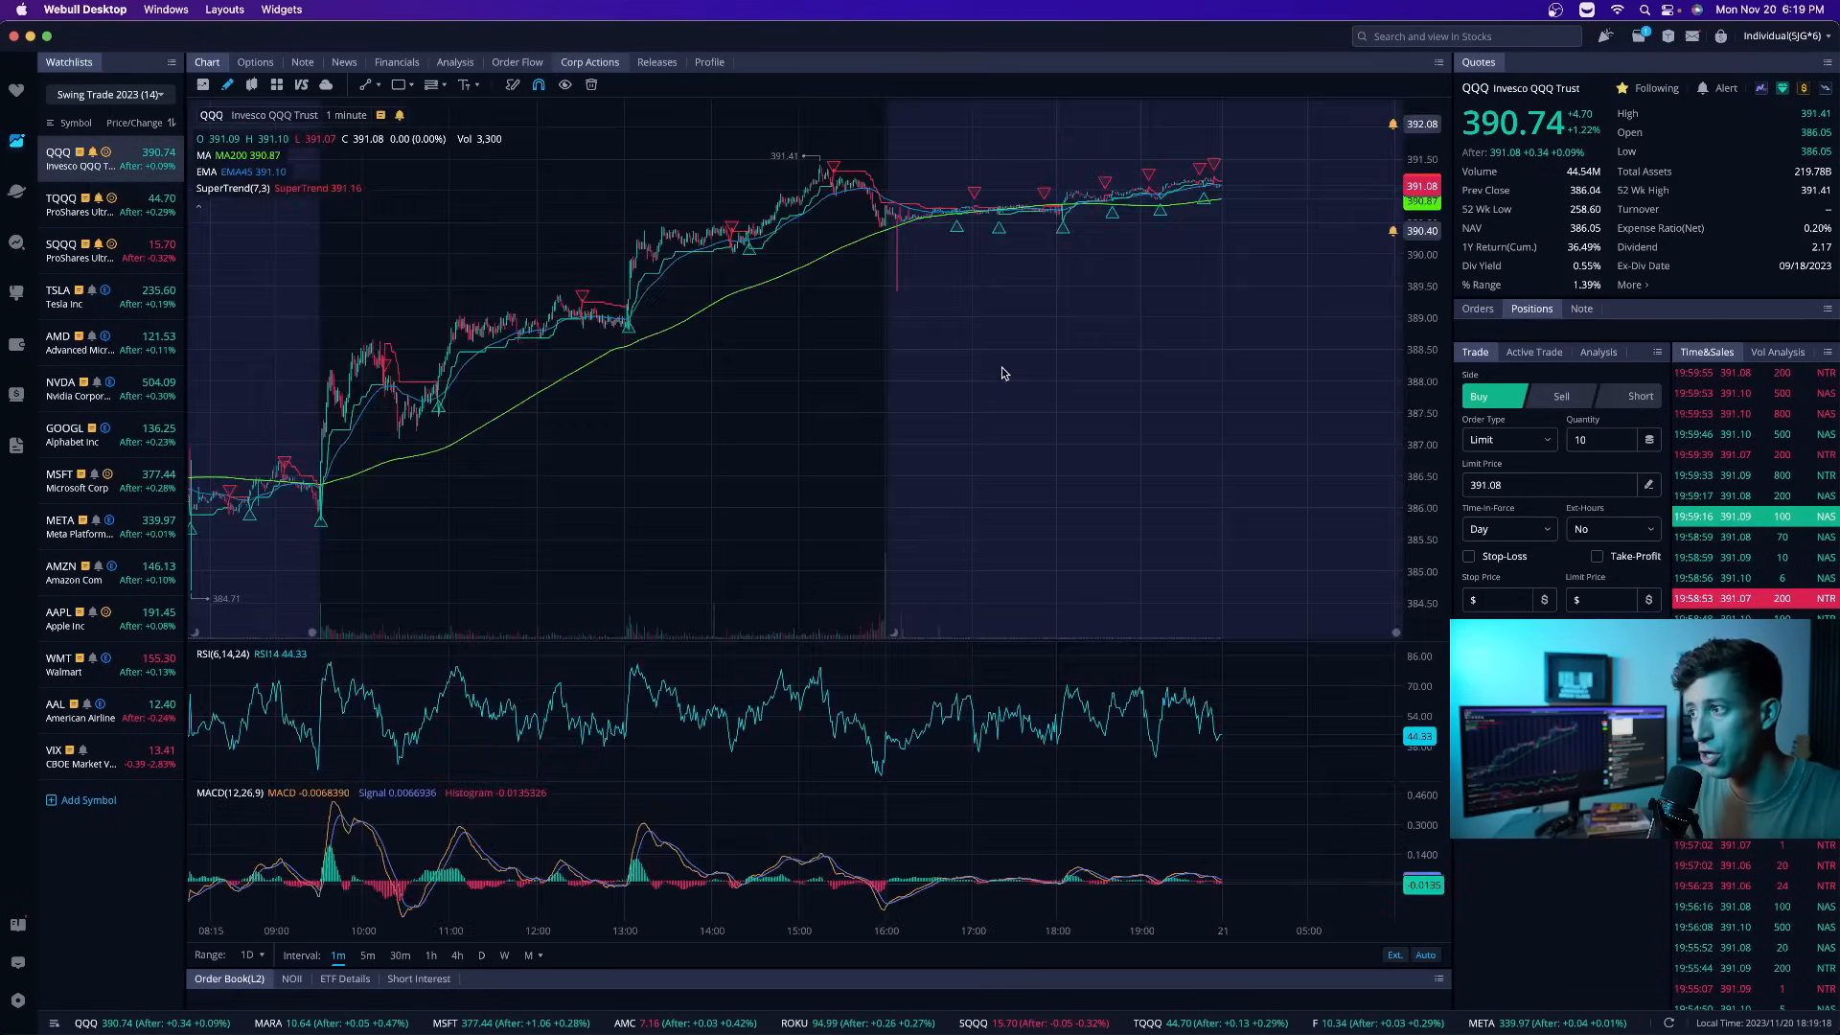
{"action": "left_click", "coordinate": [482, 956]}
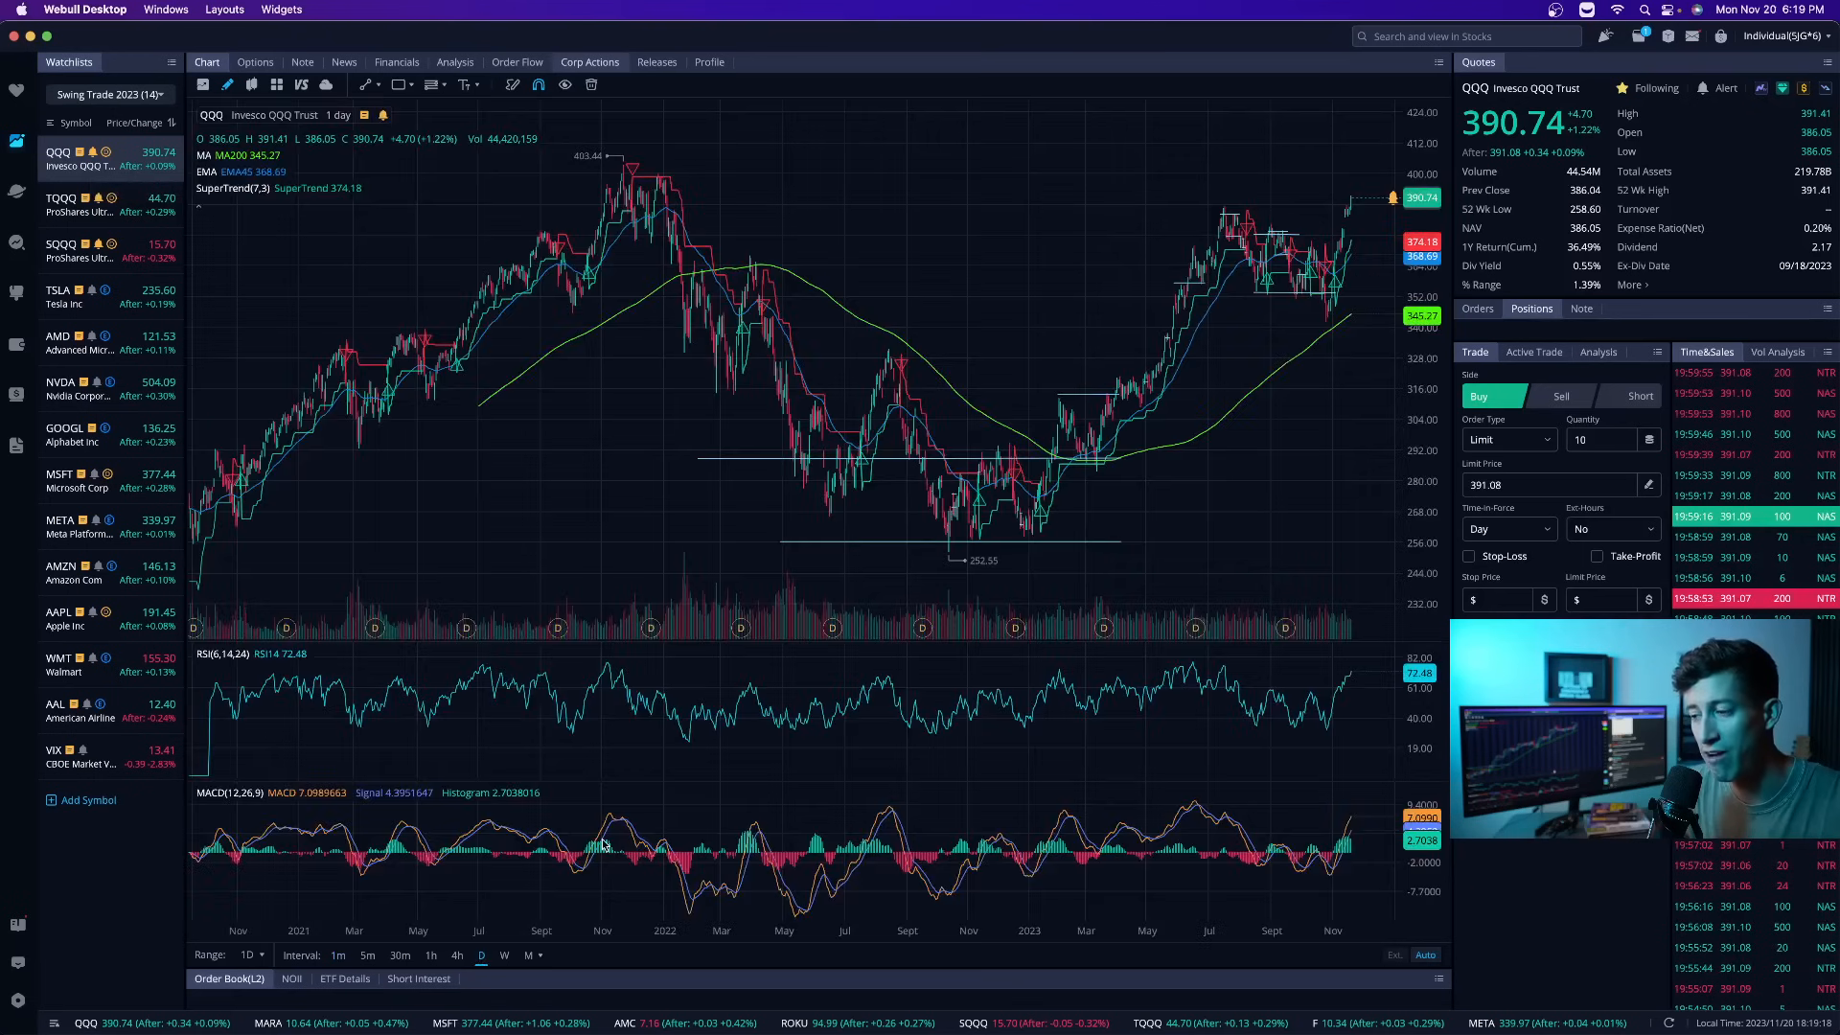
{"action": "left_click", "coordinate": [1354, 202]}
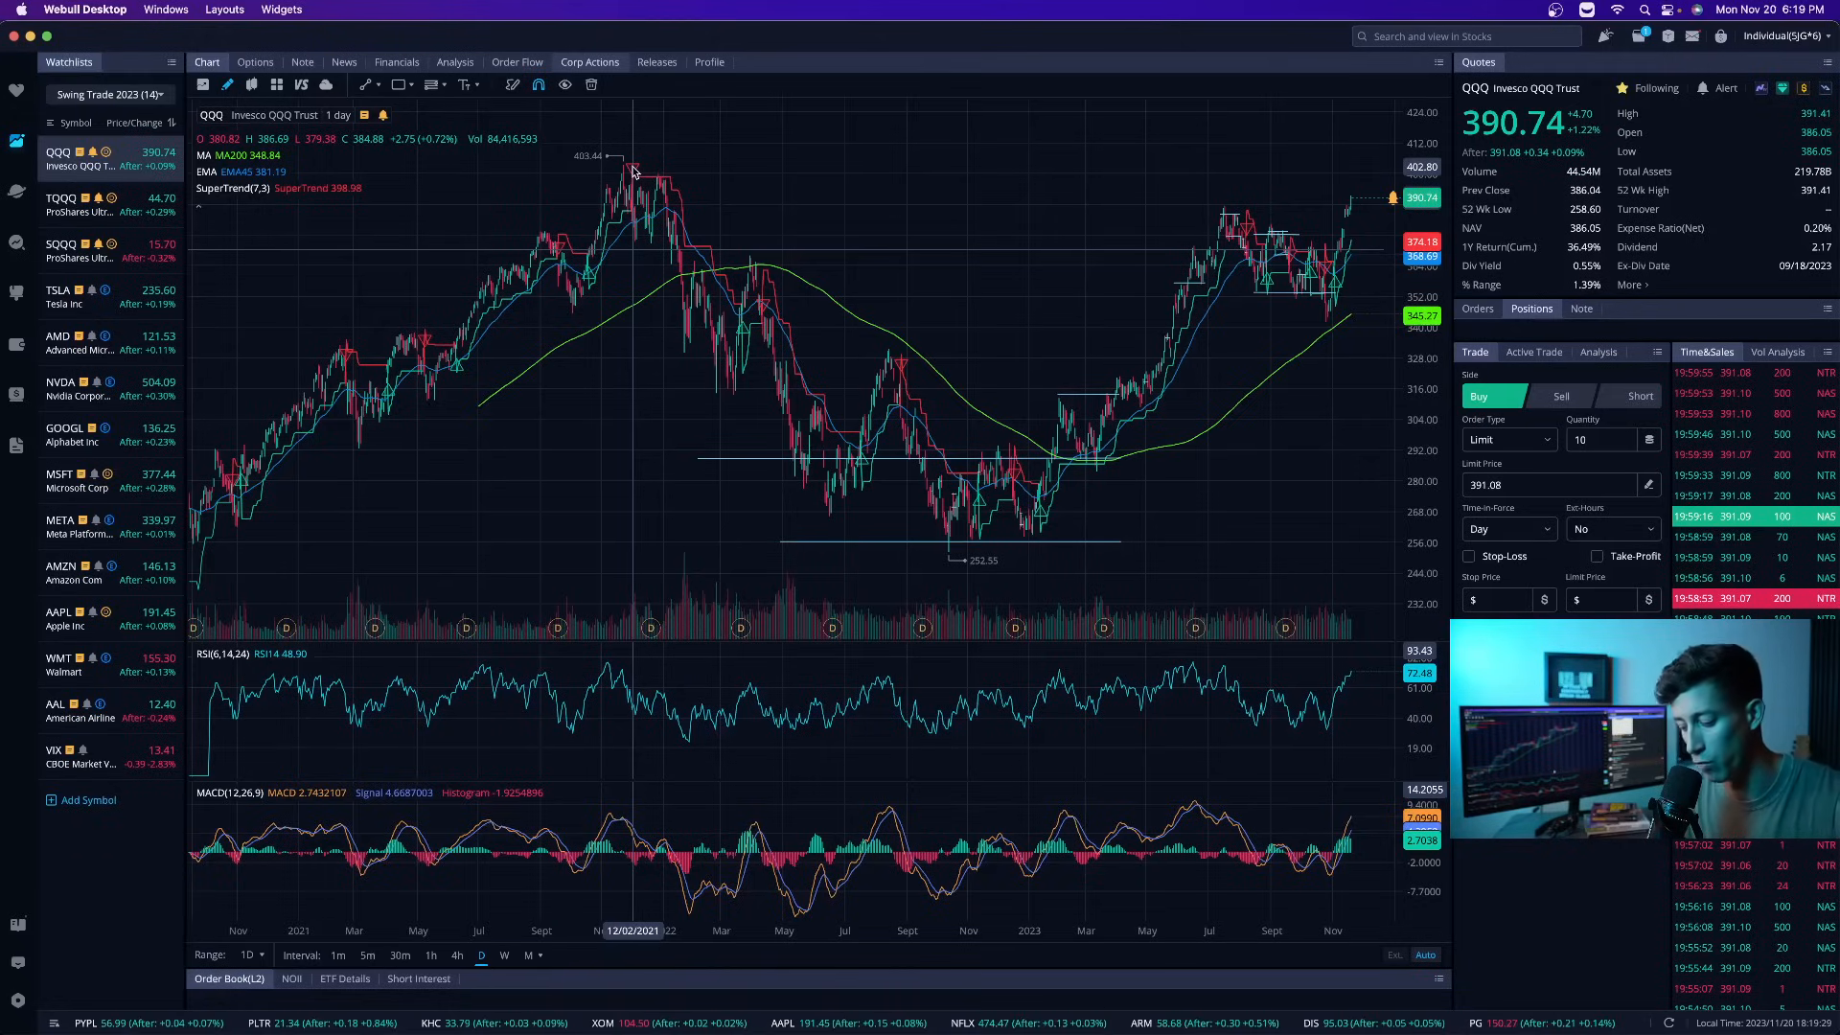
Step: Glance at the NVIDIA earnings page in Chrome, then return to the QQQ chart window
{"action": "key", "text": "ctrl+Up"}
{"action": "left_click", "coordinate": [819, 347]}
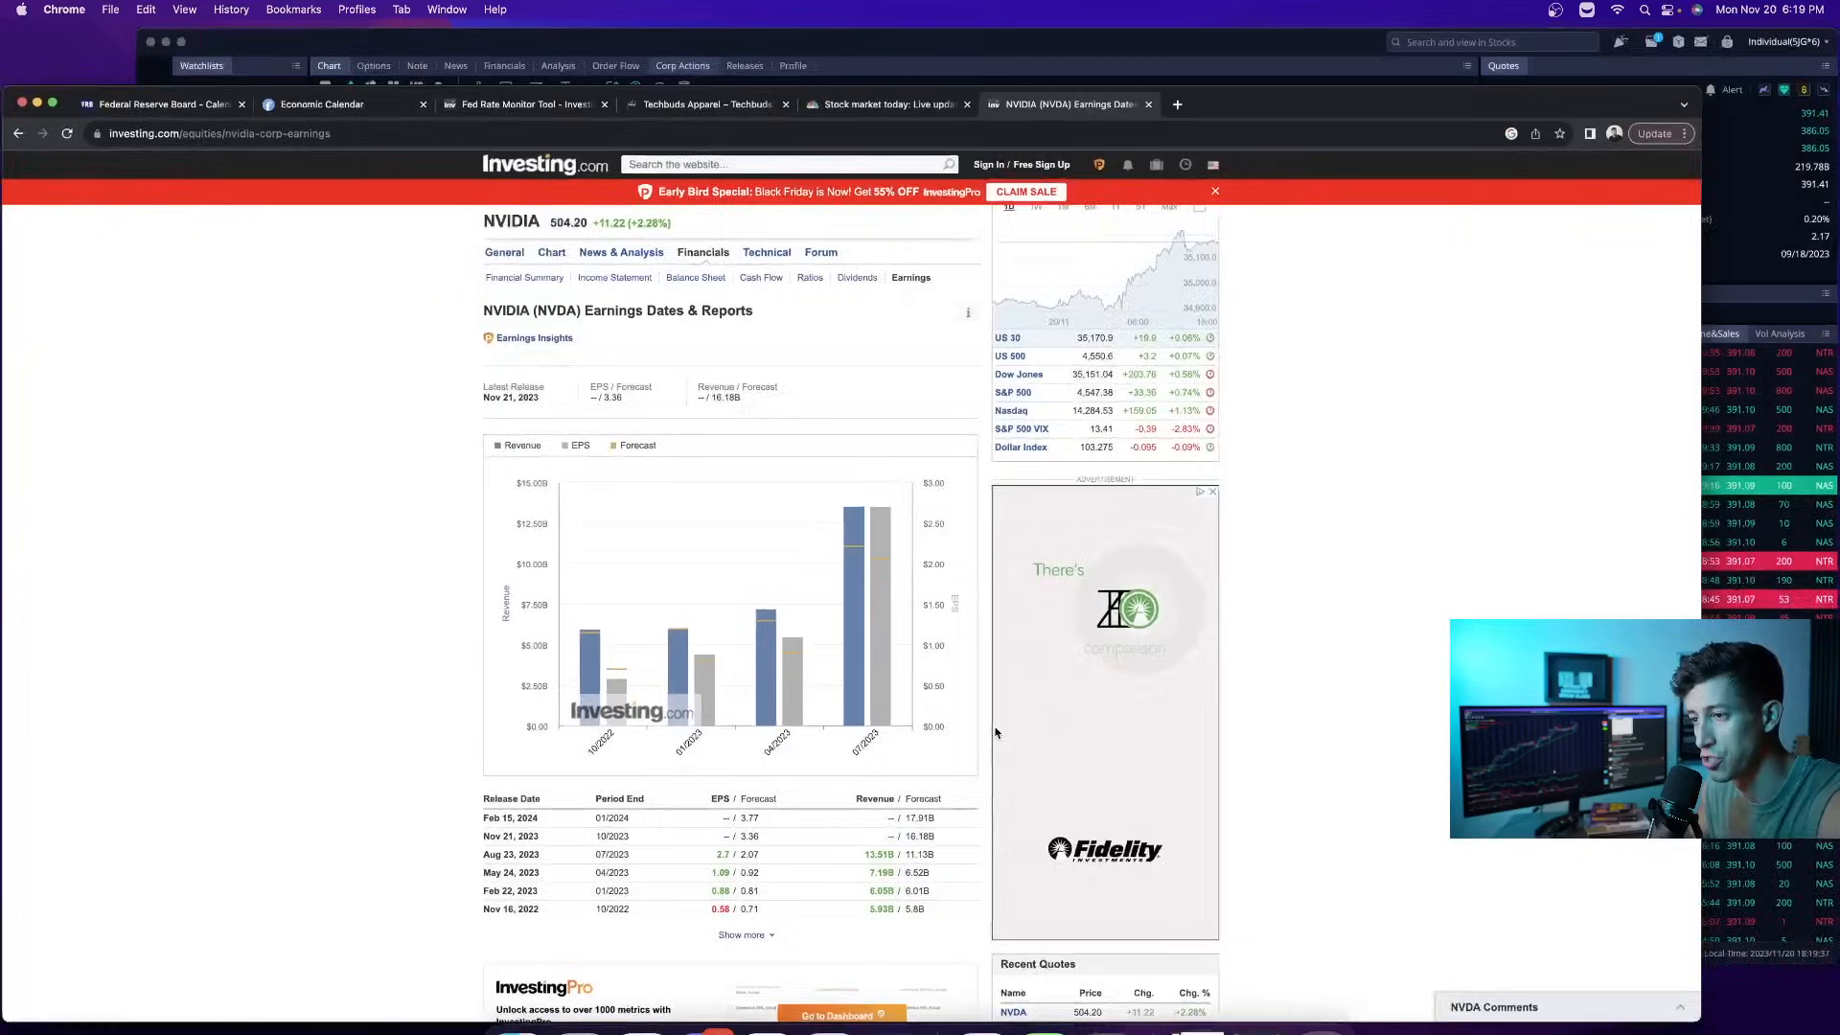
{"action": "key", "text": "ctrl+Up"}
{"action": "left_click", "coordinate": [977, 258]}
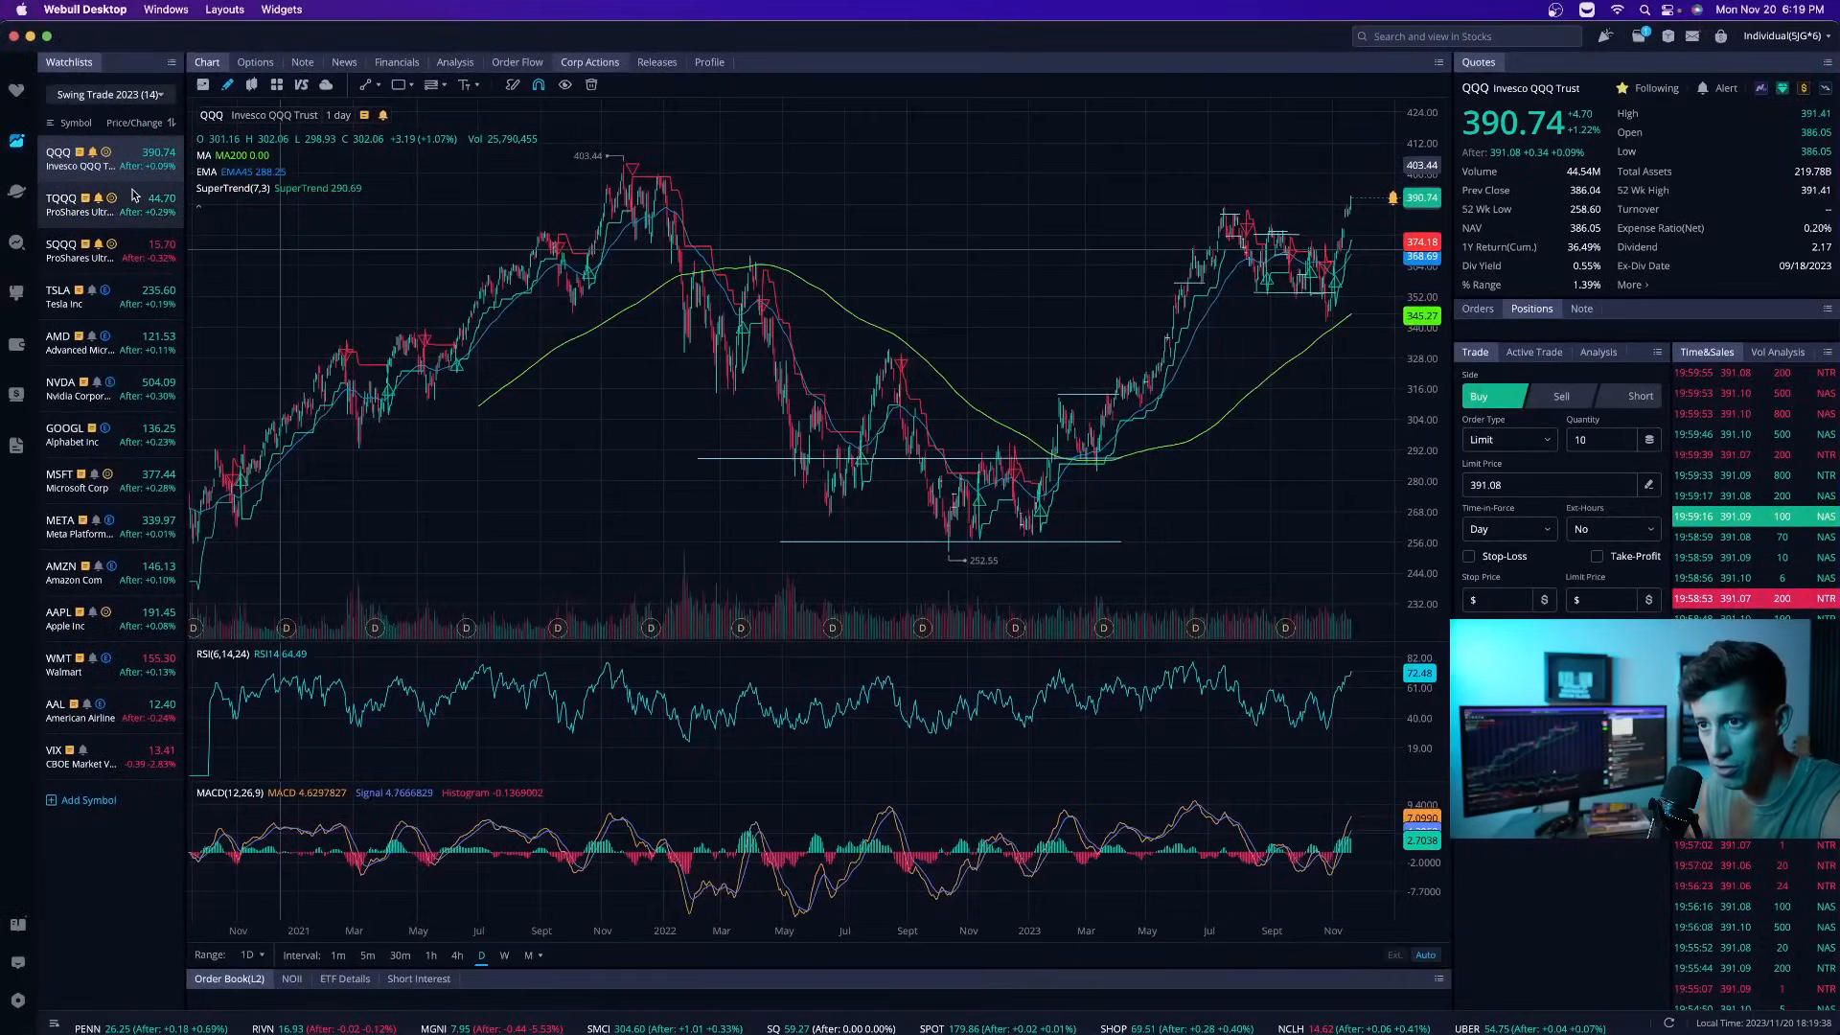
Step: Load NVDA back into the chart on 1-minute candles
{"action": "left_click", "coordinate": [147, 393]}
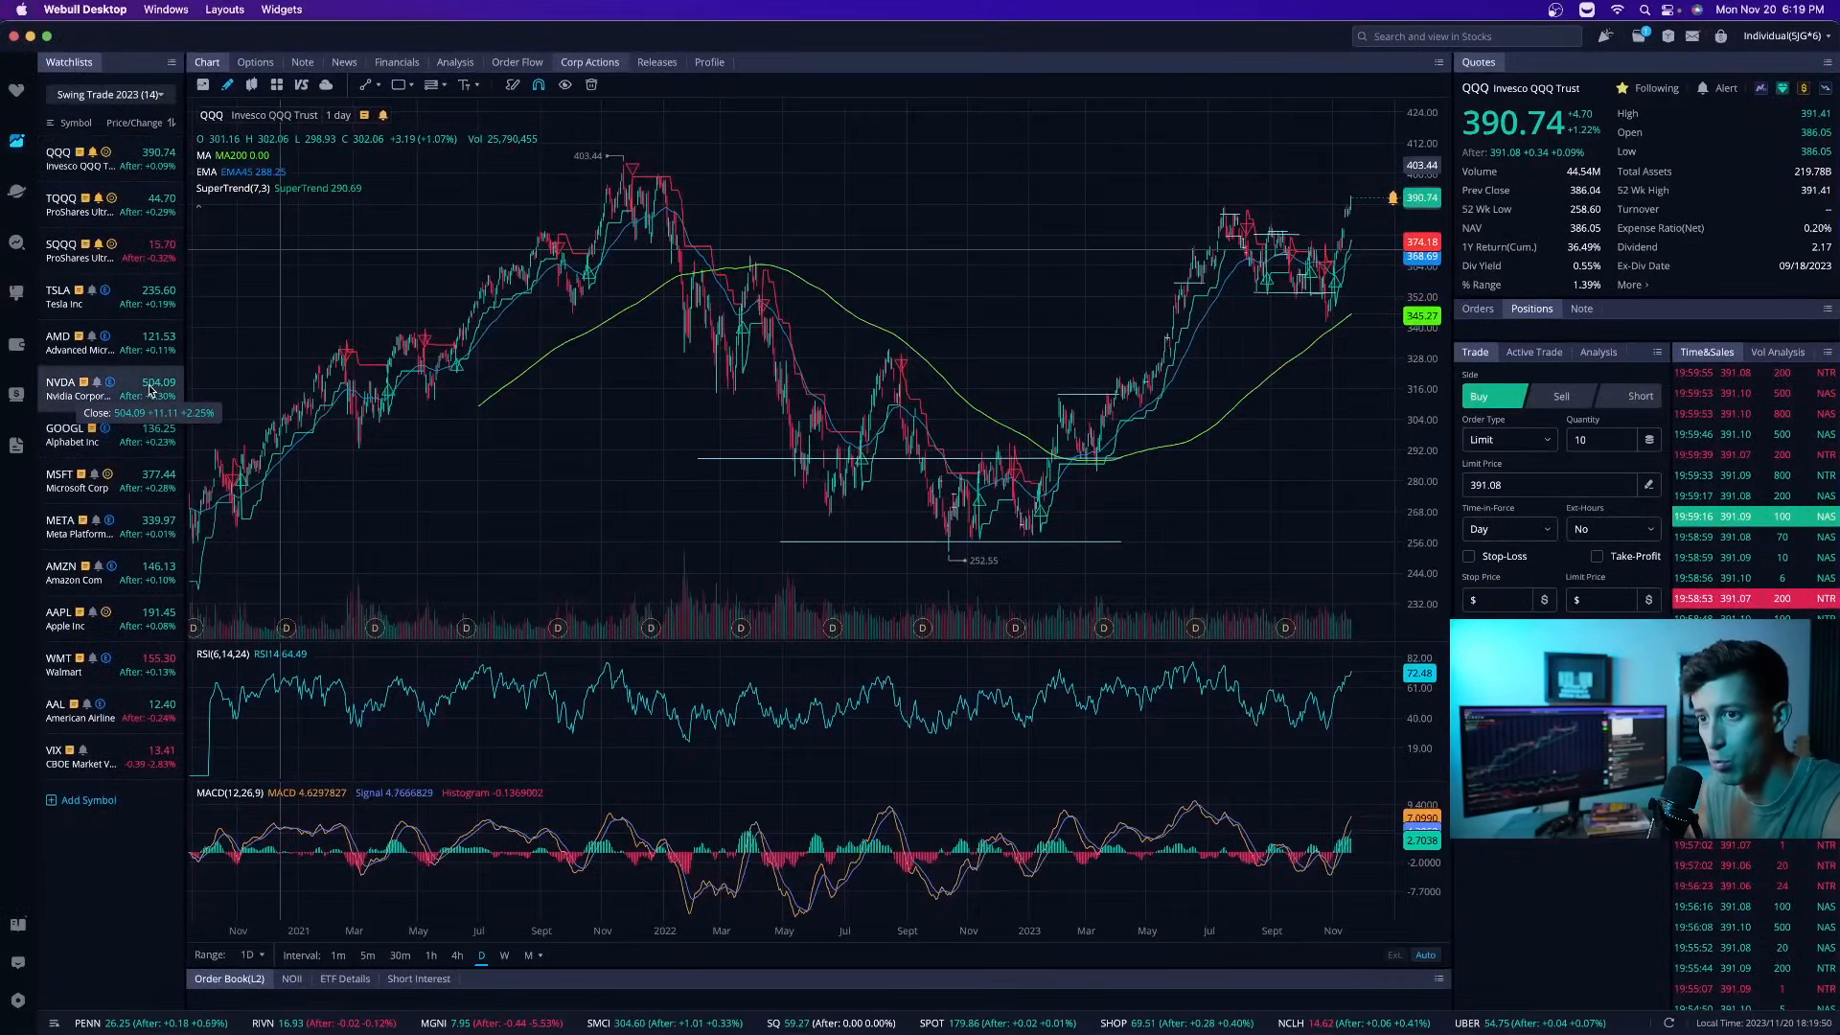
{"action": "left_click", "coordinate": [337, 956]}
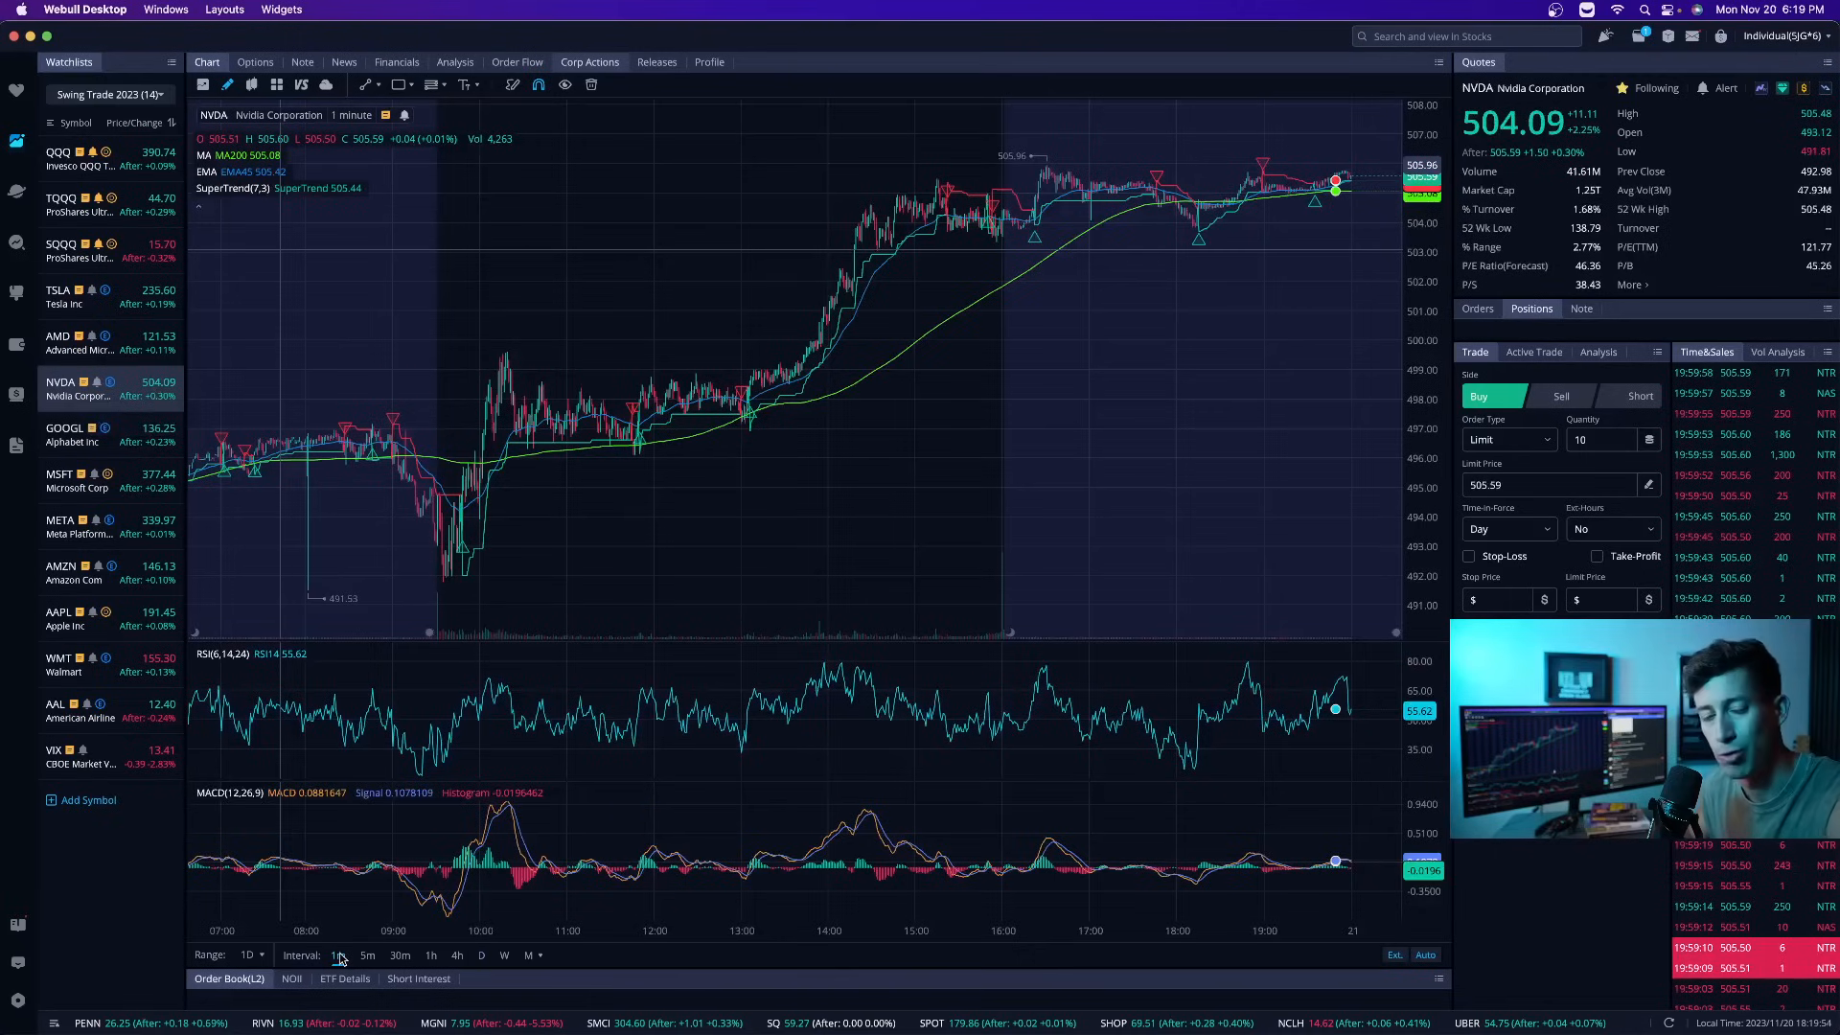